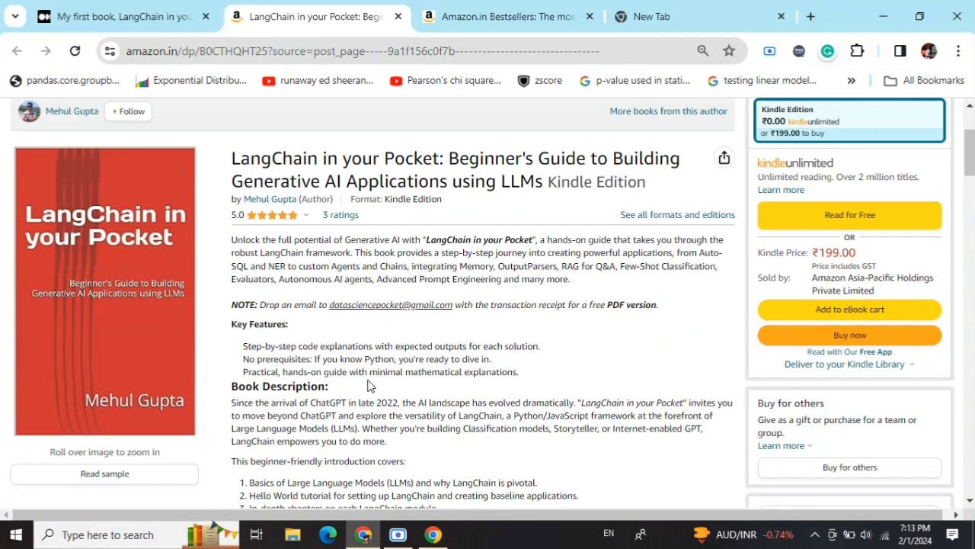
# Switch to the Amazon.in Bestsellers browser tab, leaving the LangChain book page
pyautogui.click(483, 9)
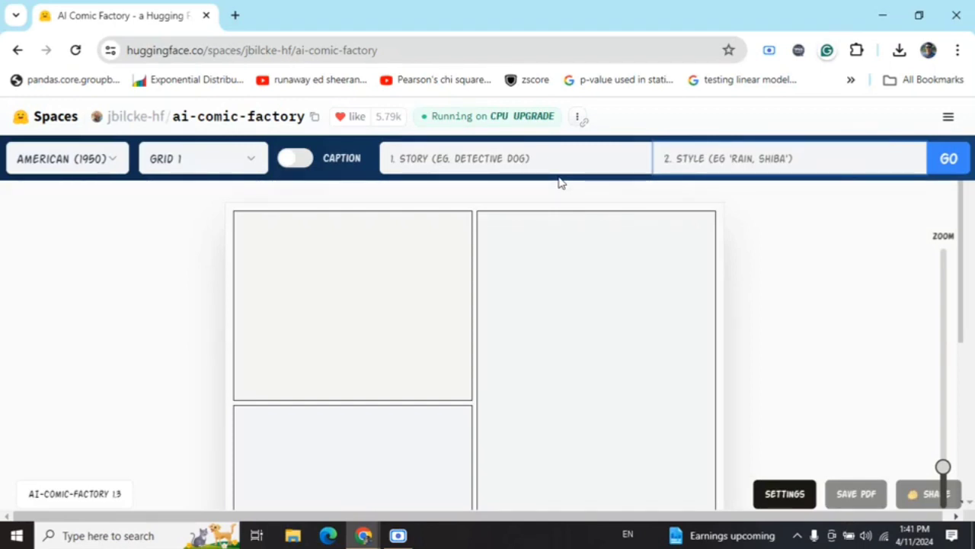
# Pick American (Modern) from the comic style dropdown in place of American (1950)
pyautogui.click(96, 172)
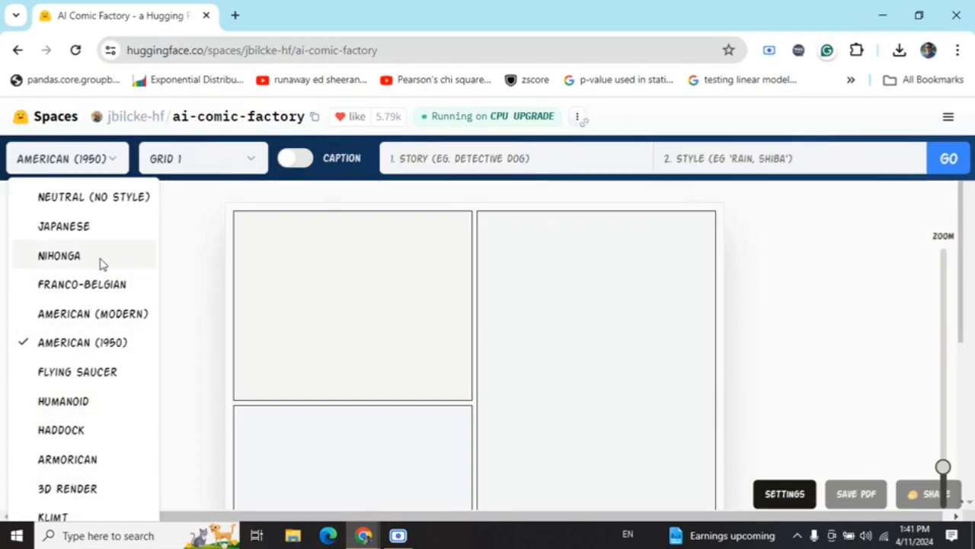
pyautogui.click(77, 318)
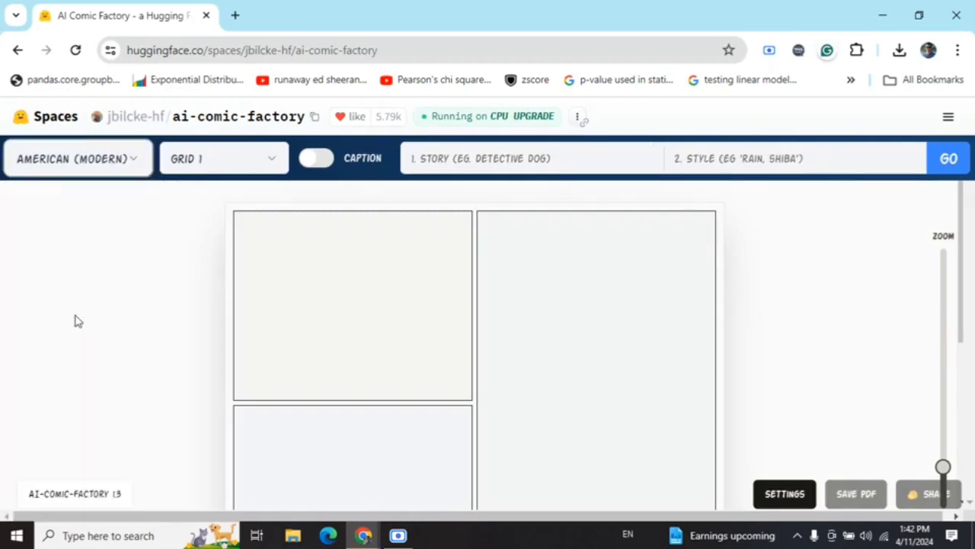
# Change the panel layout from Grid 1 to Grid 3
pyautogui.click(238, 166)
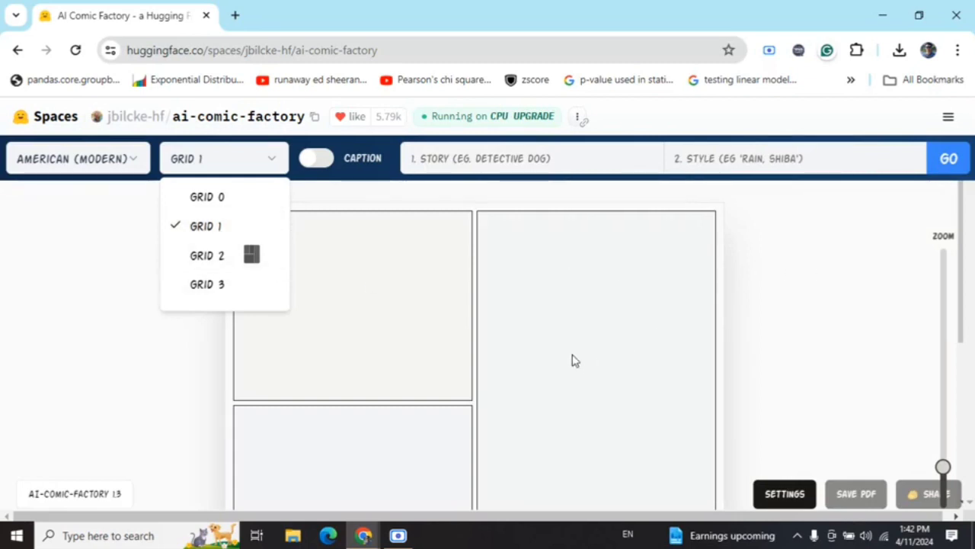
pyautogui.click(838, 333)
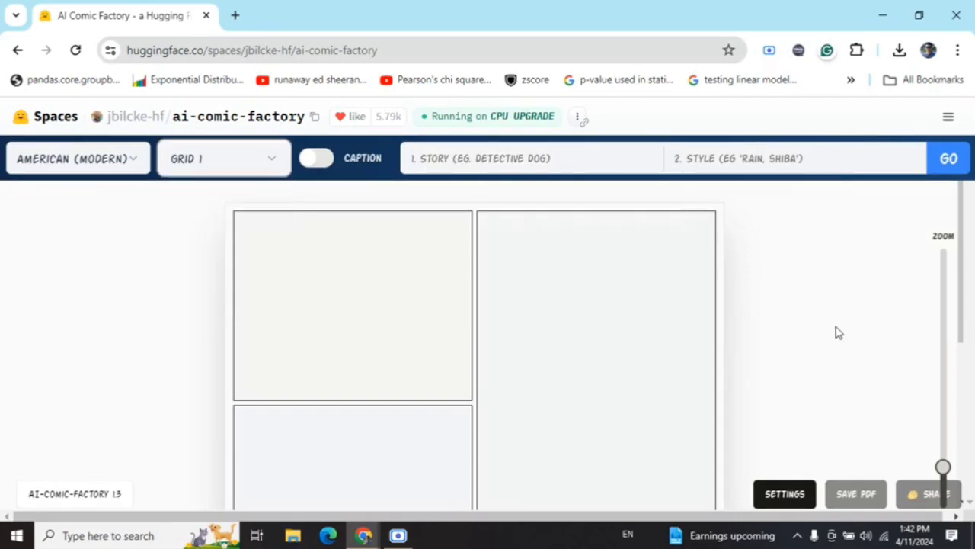
pyautogui.scroll(-2, 836, 332)
pyautogui.scroll(2, 762, 327)
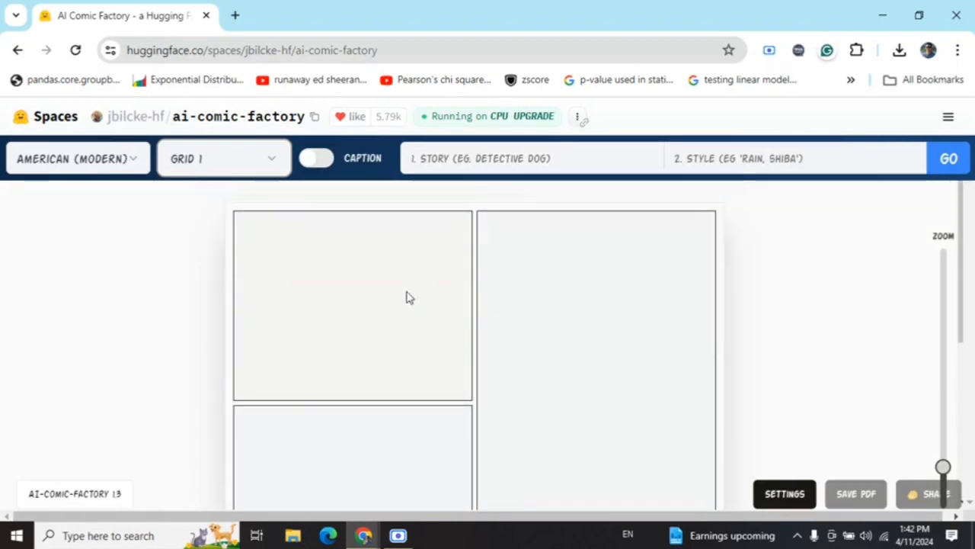
pyautogui.click(256, 159)
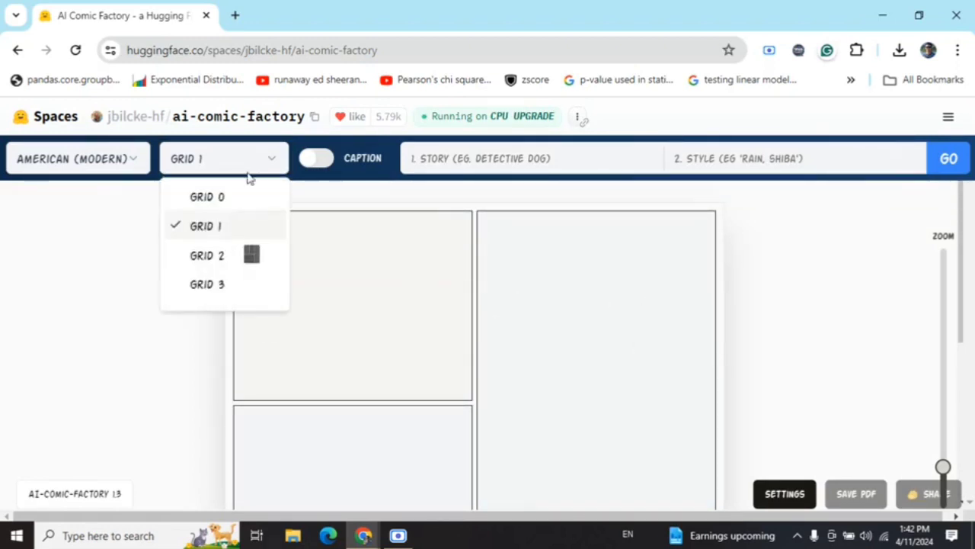
pyautogui.click(207, 286)
# Enable the Caption toggle for the panels
pyautogui.scroll(-4, 621, 326)
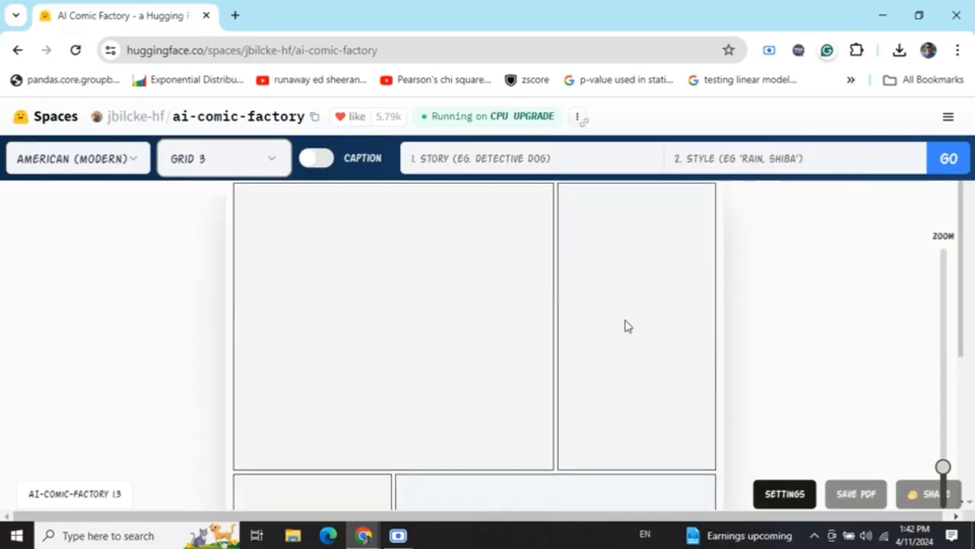
pyautogui.scroll(2, 625, 327)
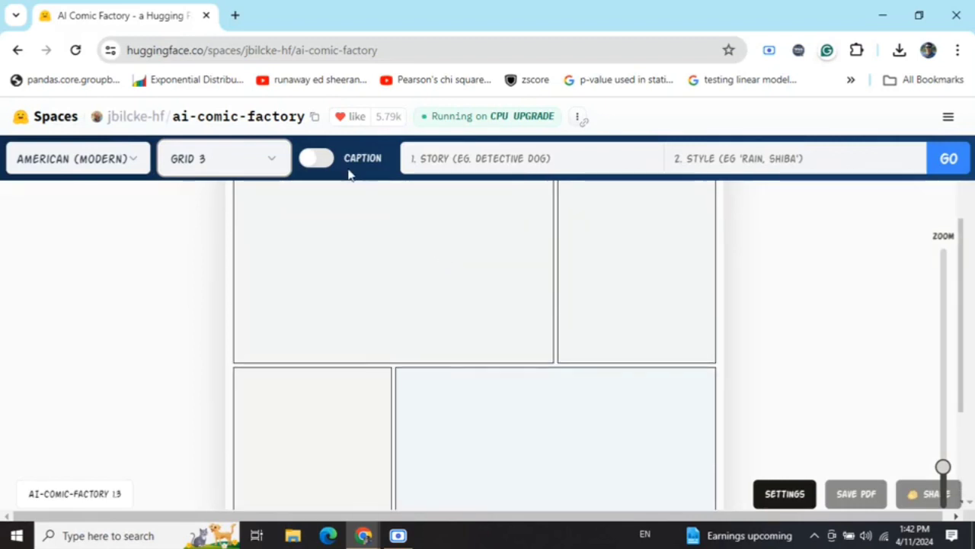
pyautogui.click(322, 162)
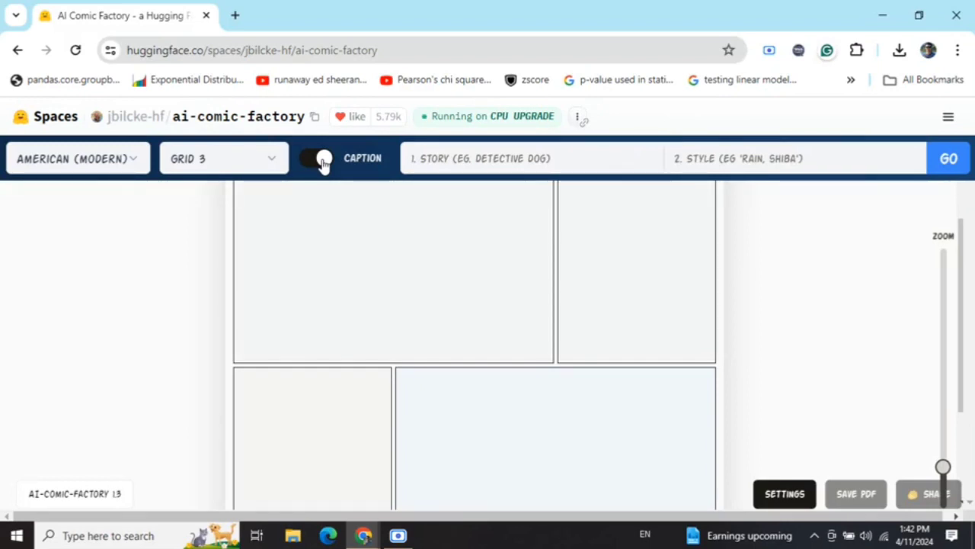
# Enter story 'scientist on the run' and style 'forest,dark', then press GO
pyautogui.click(504, 159)
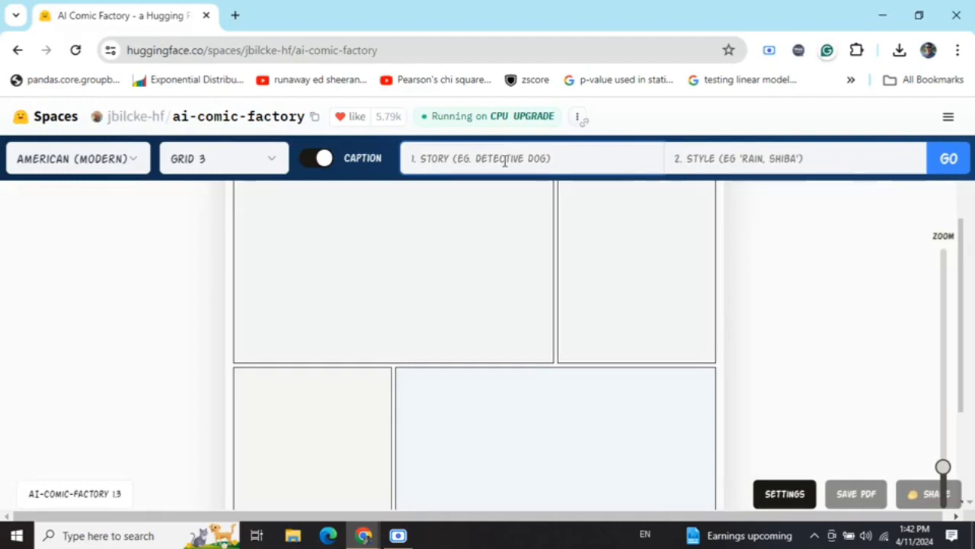
pyautogui.write('scie')
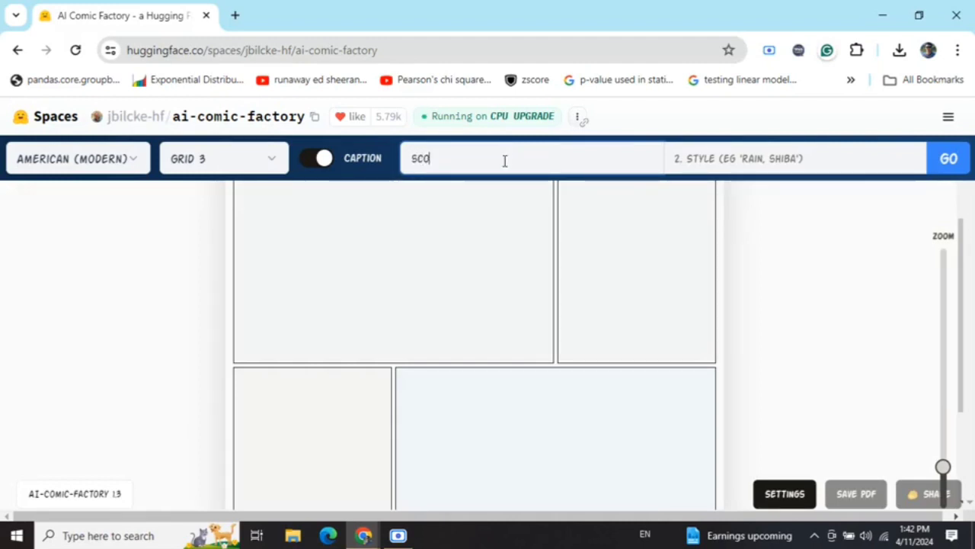
pyautogui.write('nt')
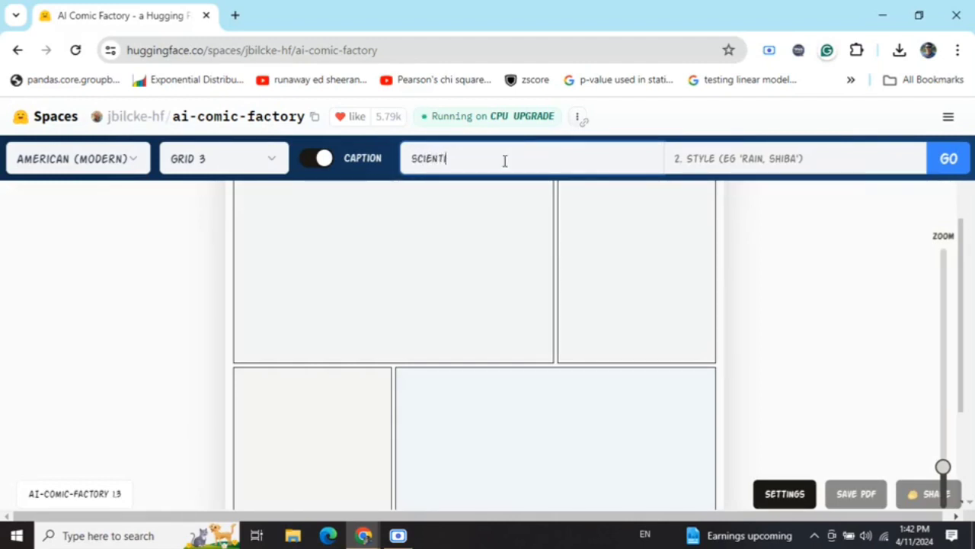
pyautogui.write('ist on the ')
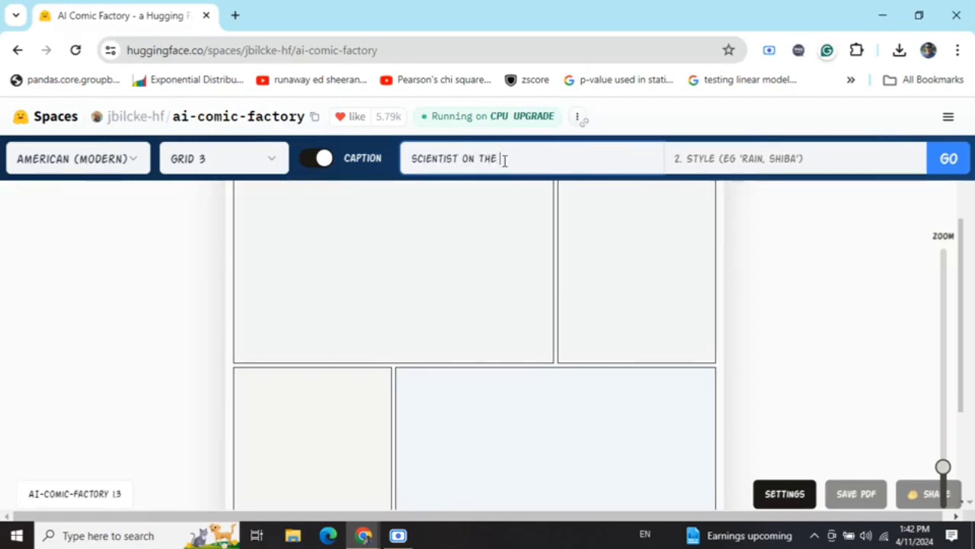
pyautogui.write('run')
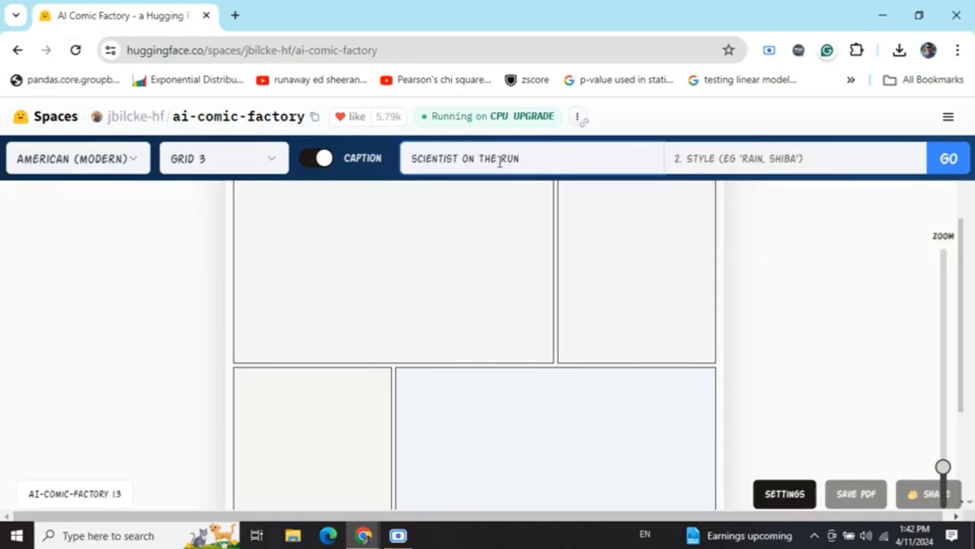
pyautogui.click(756, 162)
pyautogui.write('fores')
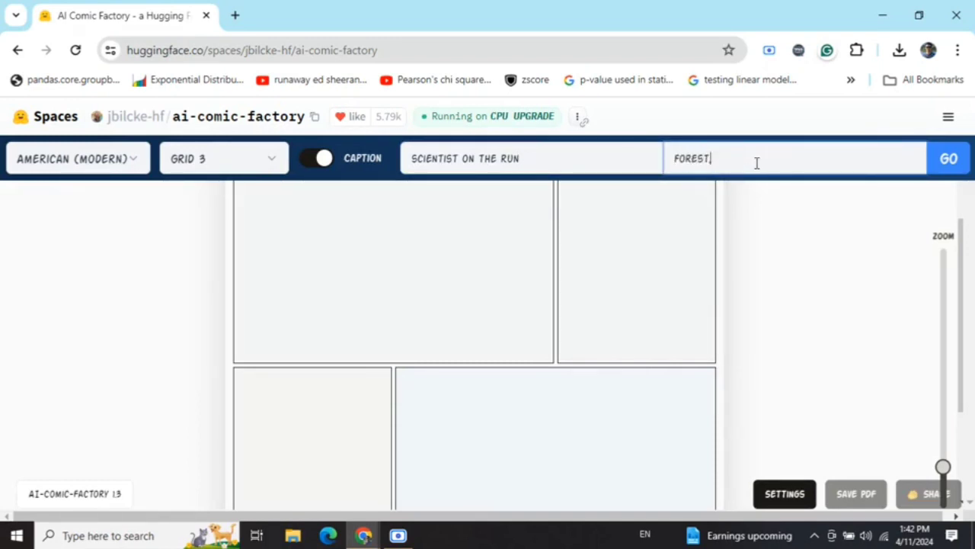
pyautogui.write('t,dark')
pyautogui.click(948, 162)
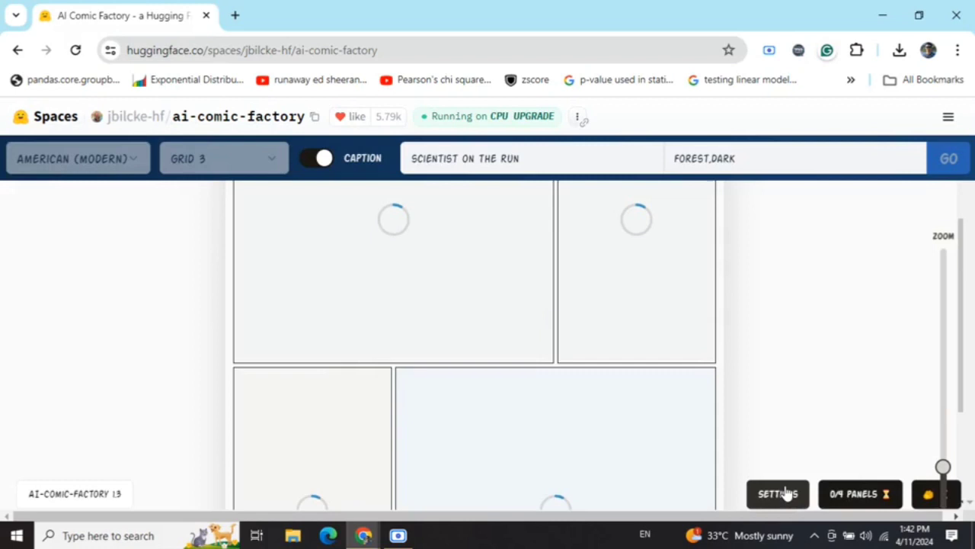
# Check the settings panel's page-count slider at 6 pages, then close it
pyautogui.click(779, 494)
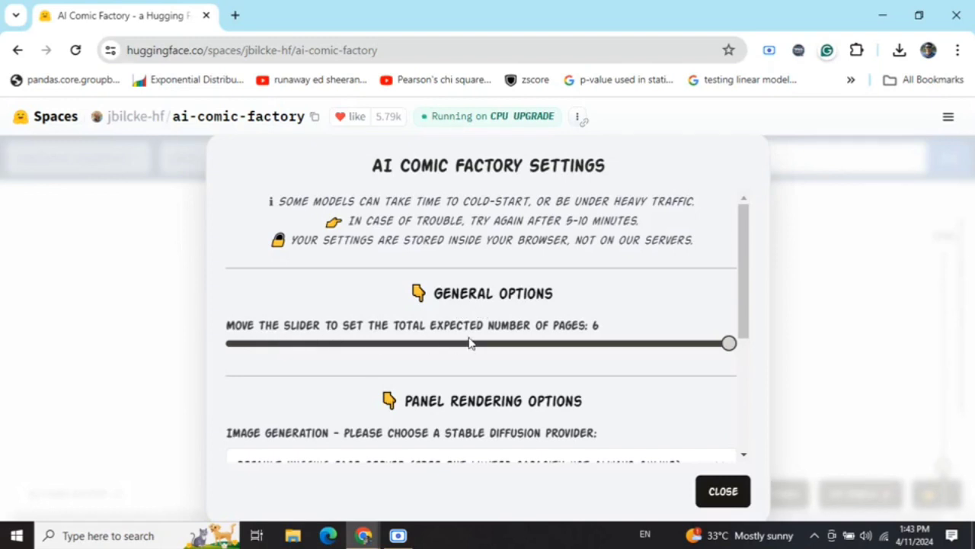
pyautogui.click(721, 491)
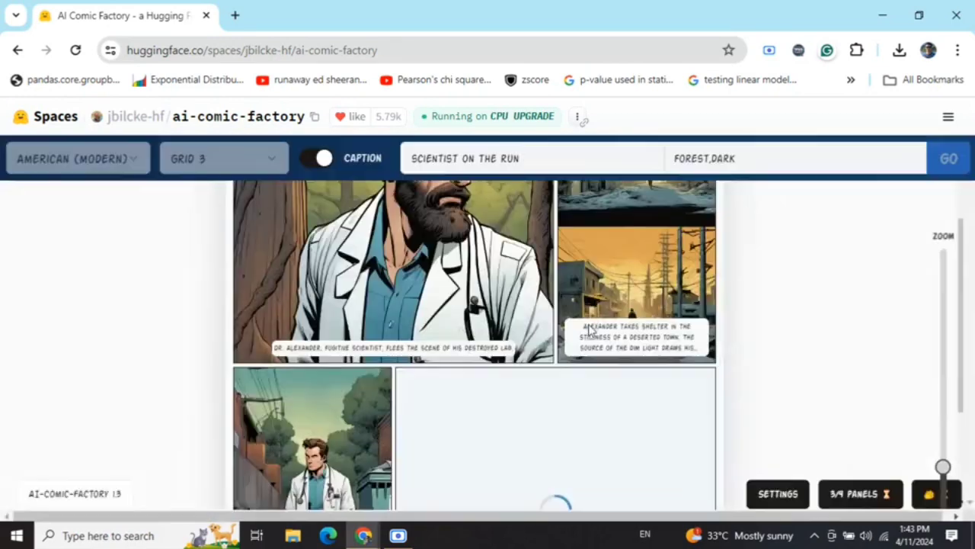
# Scroll the comic and enlarge the panels with the ZOOM slider while page 1 finishes
pyautogui.scroll(-2, 479, 310)
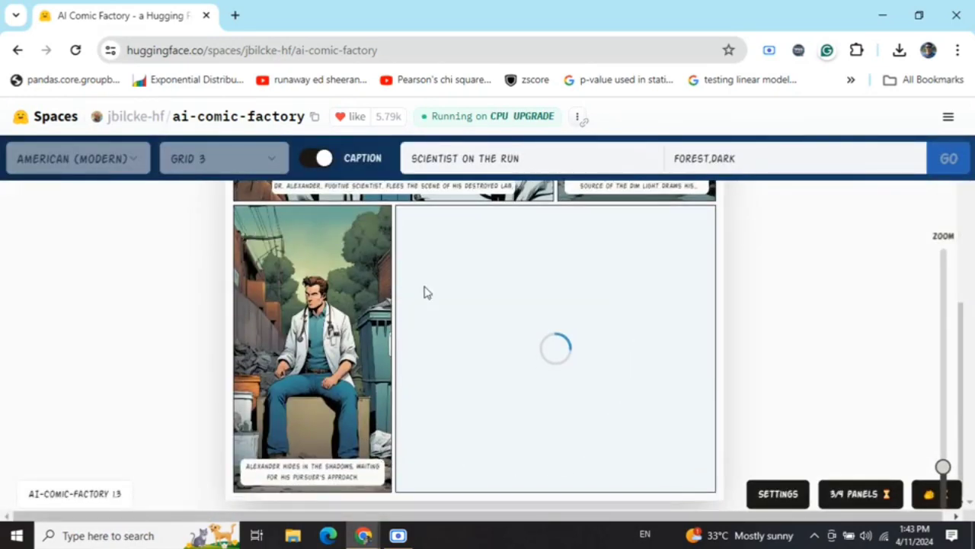
pyautogui.scroll(3, 402, 407)
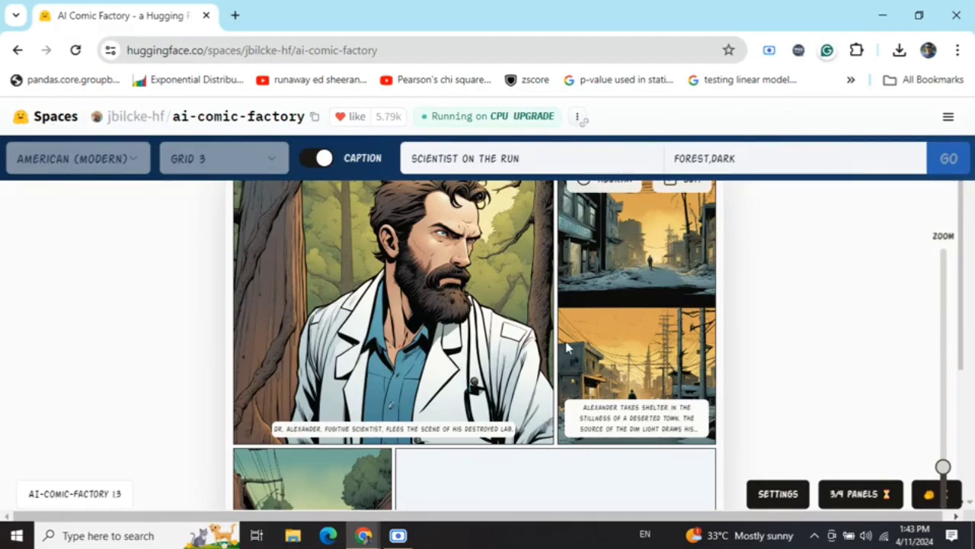
pyautogui.scroll(1, 544, 322)
pyautogui.scroll(-3, 541, 320)
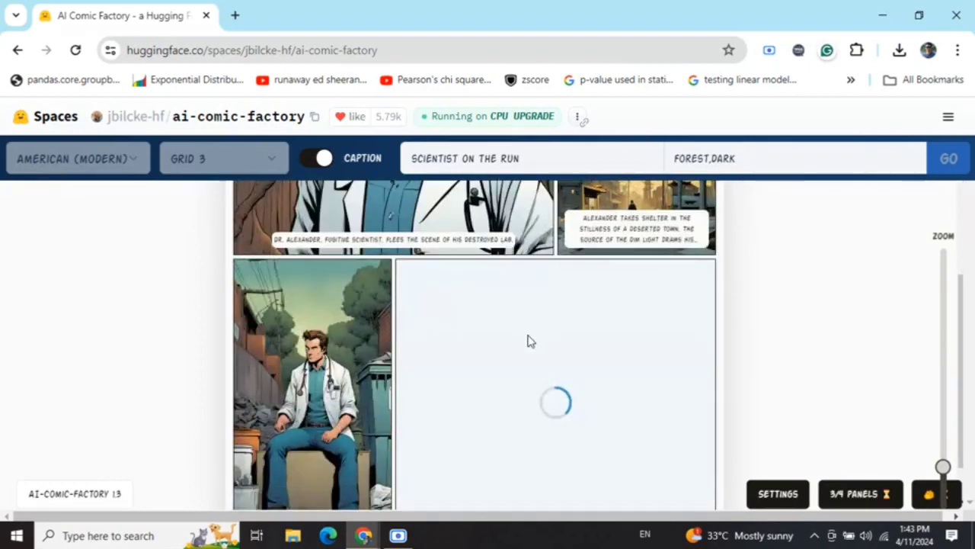
pyautogui.scroll(2, 534, 403)
pyautogui.scroll(1, 457, 364)
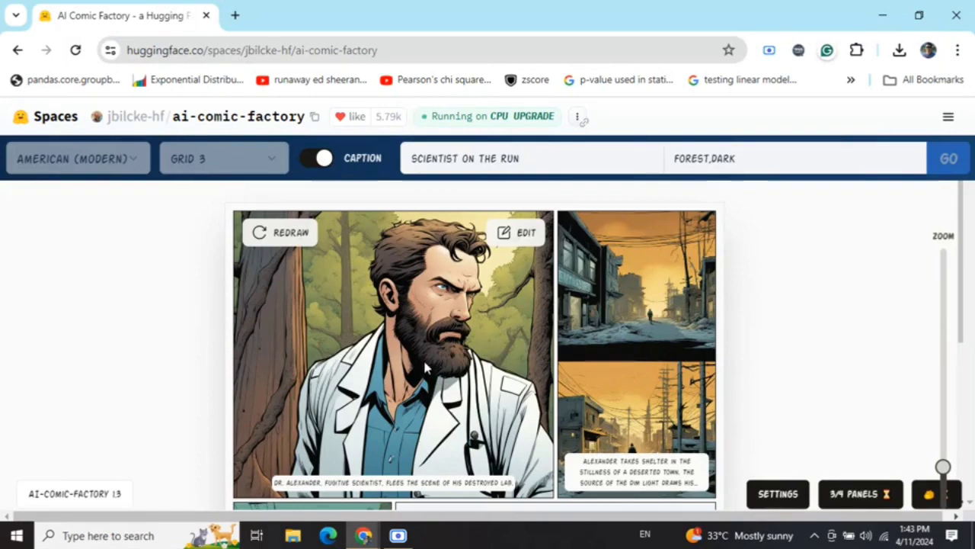
pyautogui.scroll(-1, 644, 416)
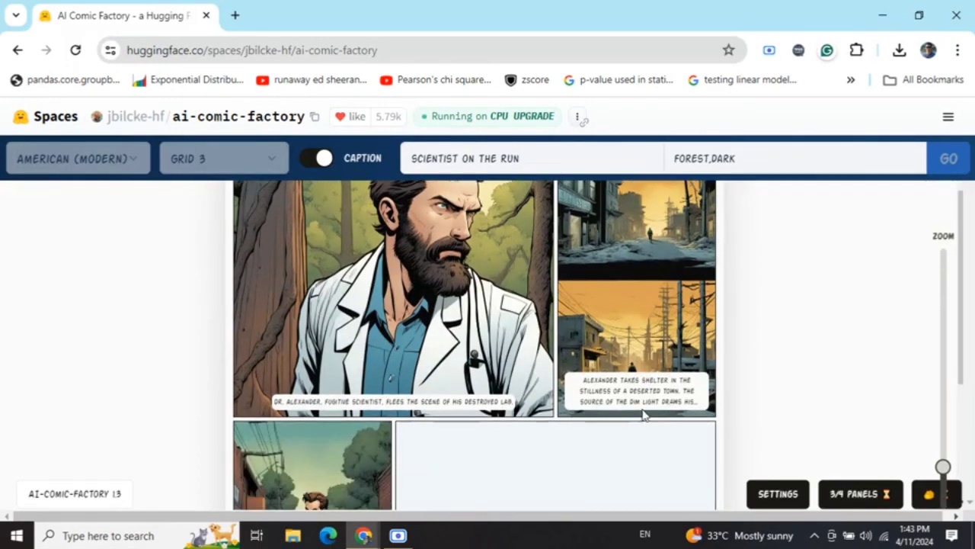
pyautogui.moveTo(943, 467); pyautogui.dragTo(943, 410)
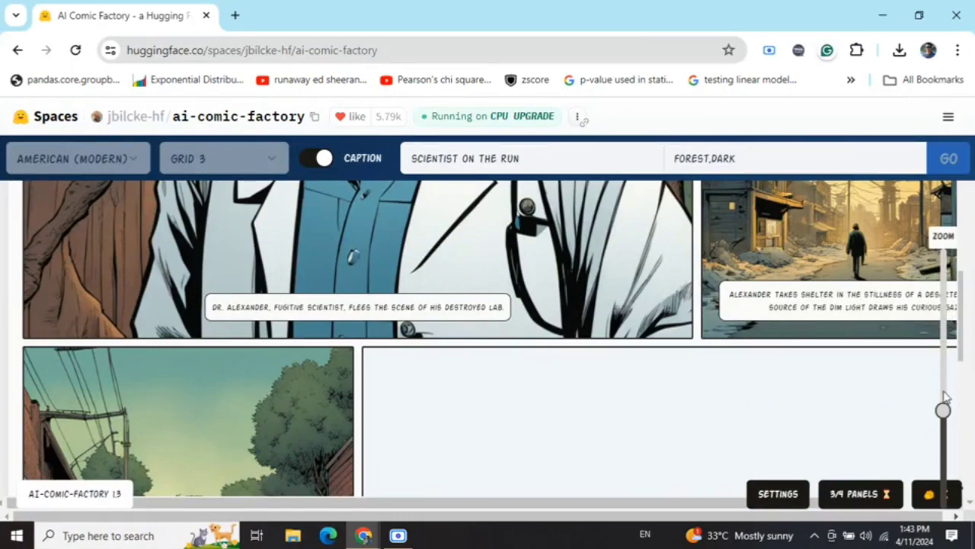
pyautogui.moveTo(944, 410); pyautogui.dragTo(943, 456)
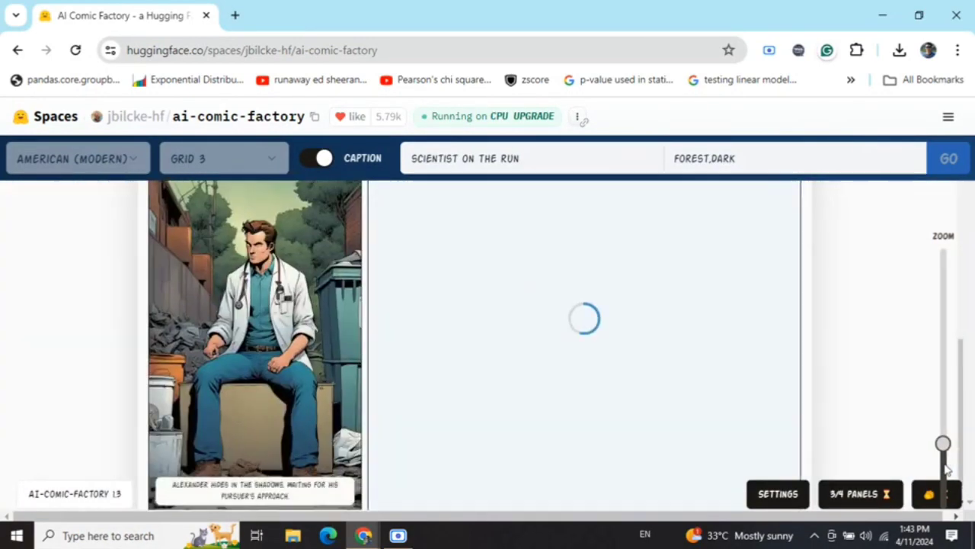
pyautogui.scroll(1, 551, 348)
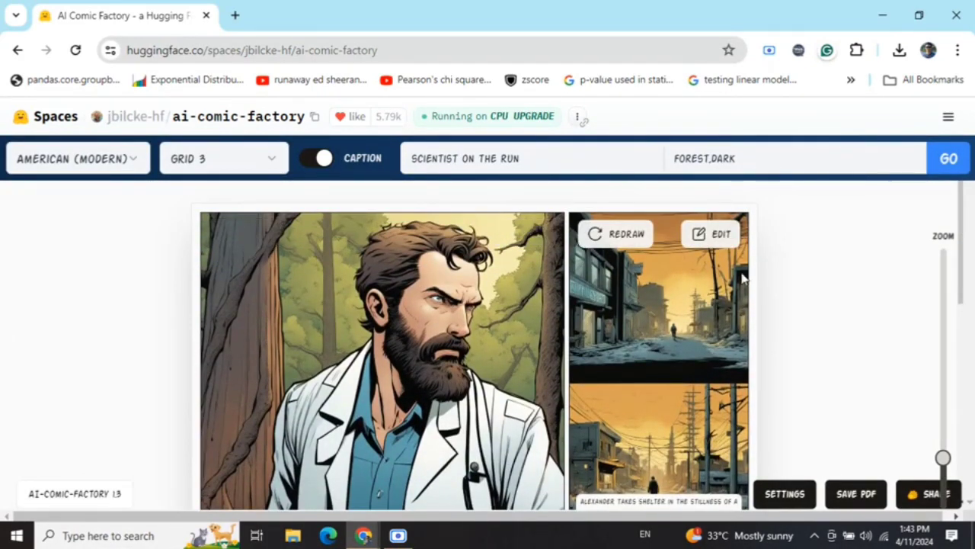
pyautogui.scroll(-2, 629, 447)
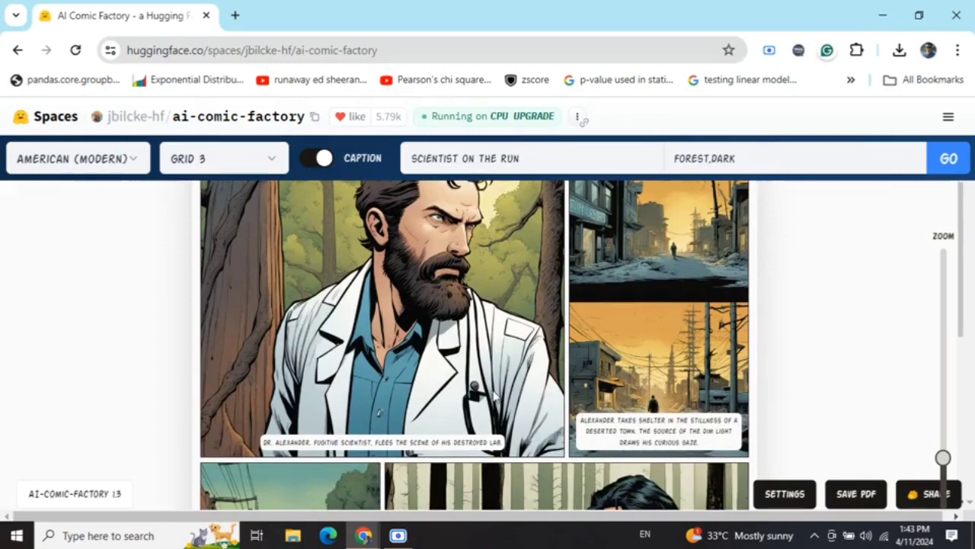
pyautogui.scroll(-3, 357, 420)
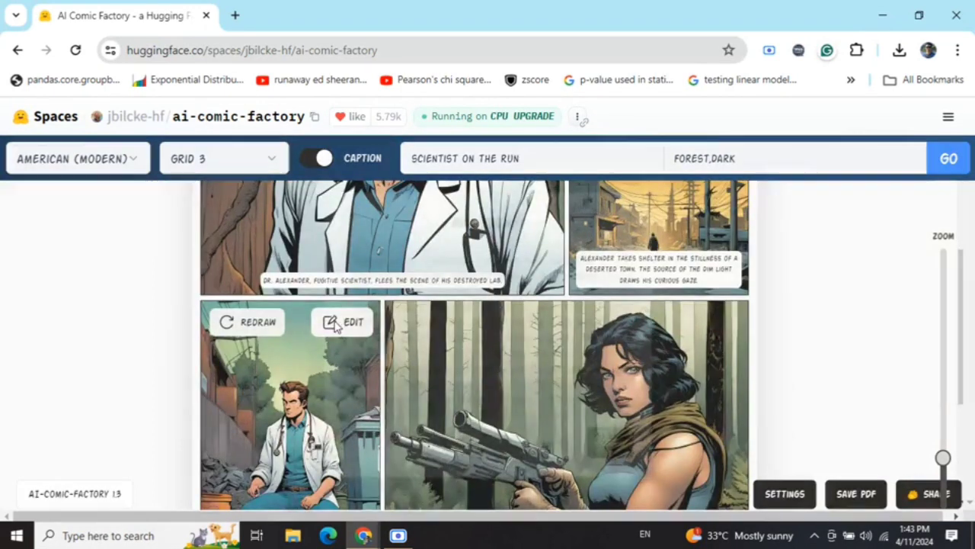
pyautogui.click(334, 323)
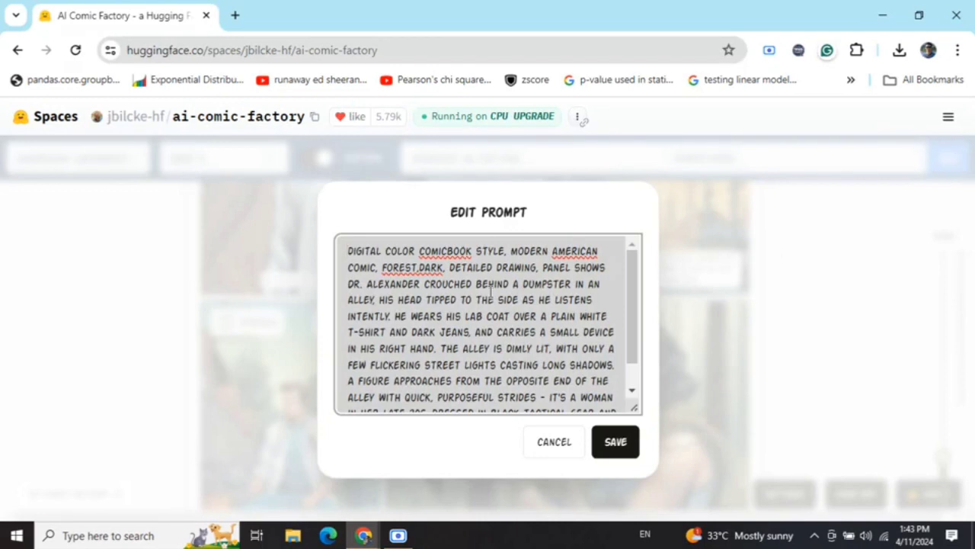
pyautogui.click(564, 444)
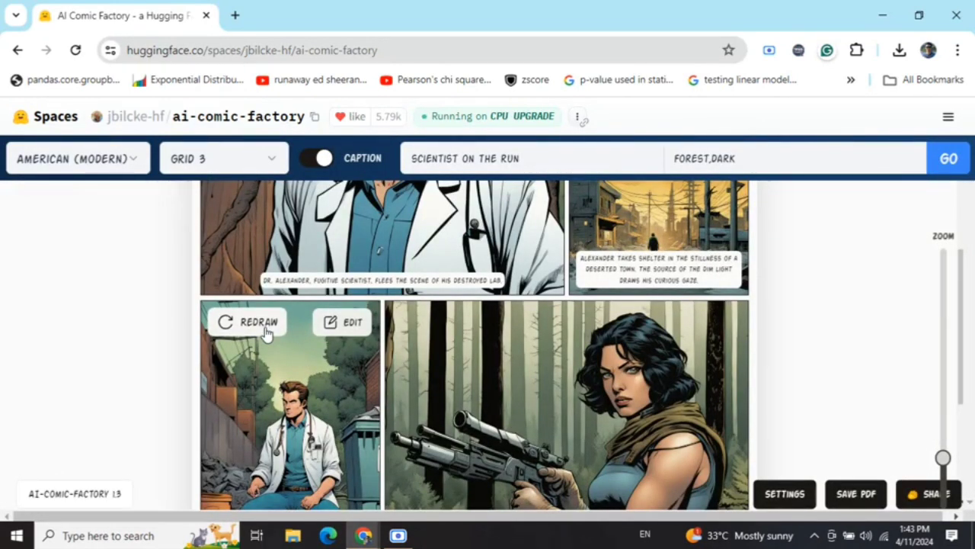
pyautogui.scroll(-3, 274, 327)
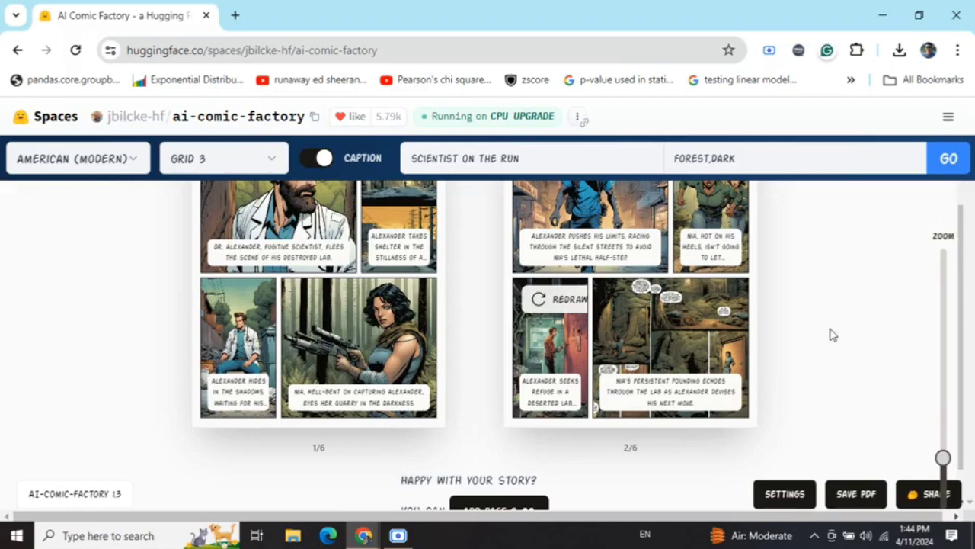
# Scroll through page 2, where Nia chases Alexander through streets and a lab
pyautogui.scroll(1, 831, 334)
pyautogui.scroll(-2, 832, 334)
pyautogui.scroll(3, 832, 334)
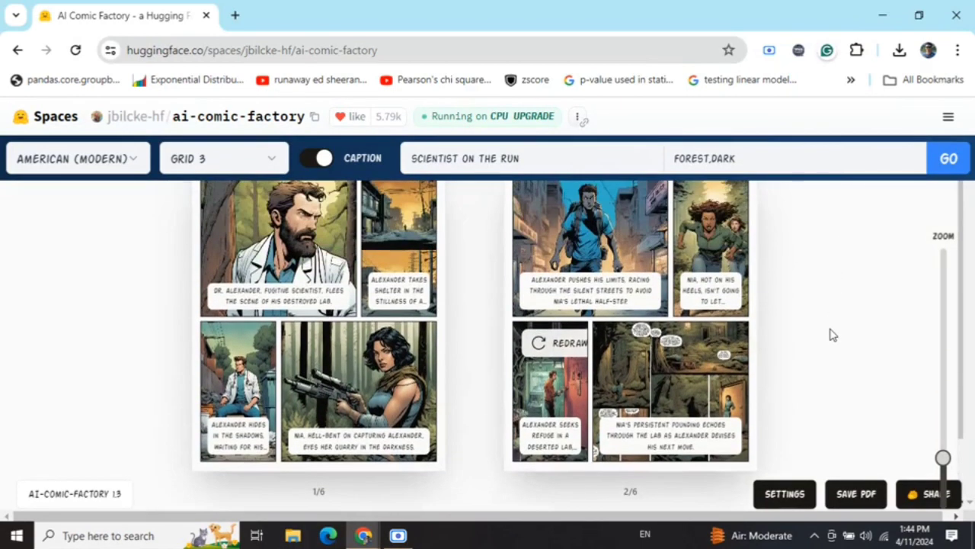